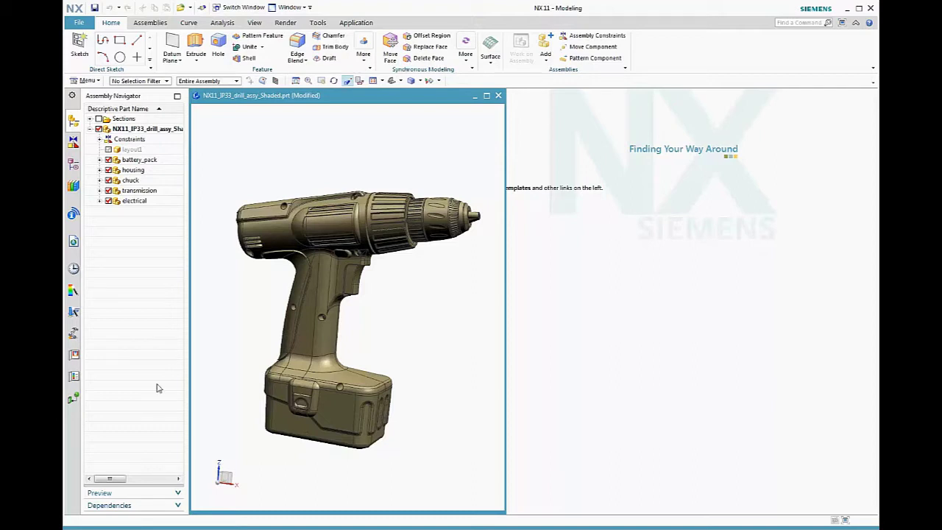
# - Show the Render tab tools for the shaded drill assembly
pyautogui.click(287, 23)
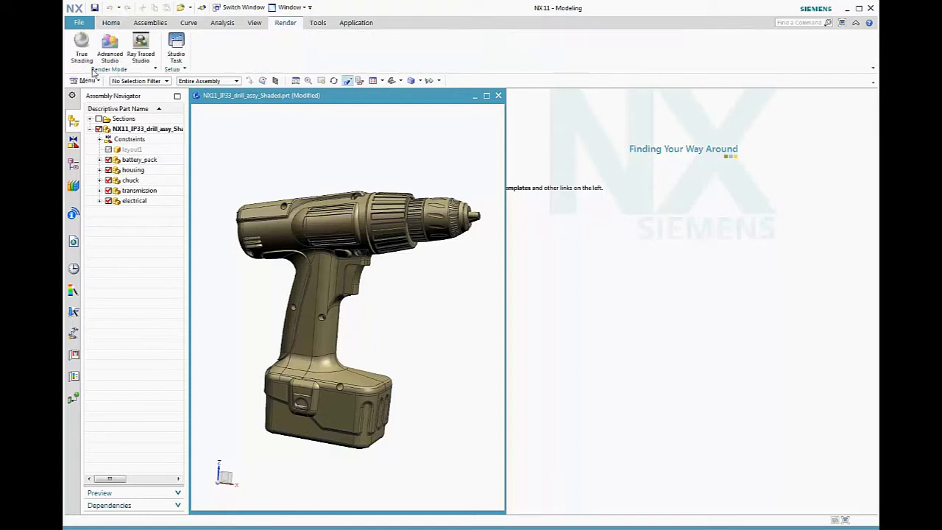
# - Start Studio Task with Advanced Studio on, view System Scenes, then return to System Studio Materials
pyautogui.click(177, 47)
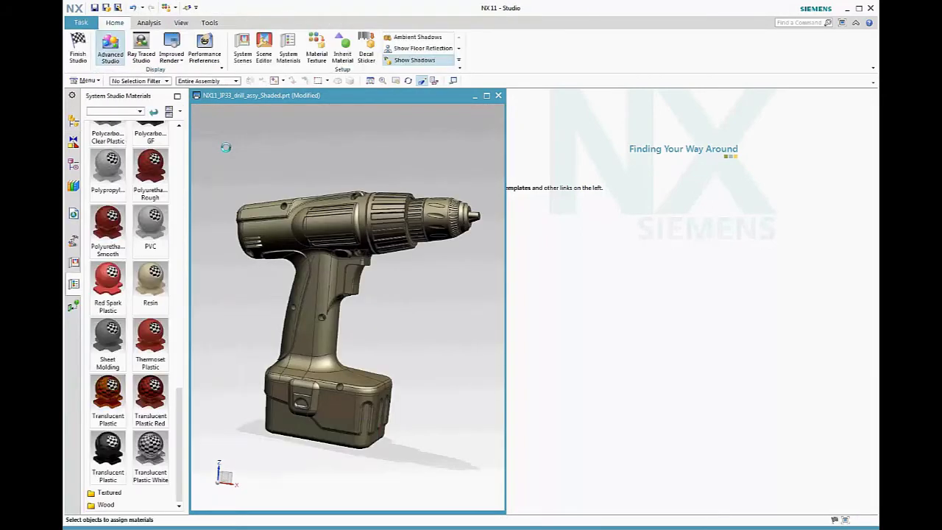
pyautogui.click(114, 64)
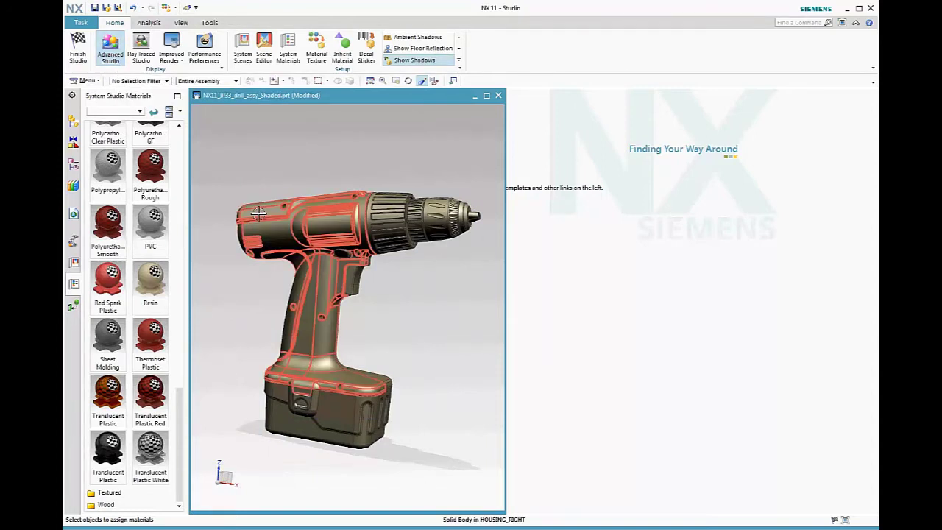
pyautogui.click(74, 262)
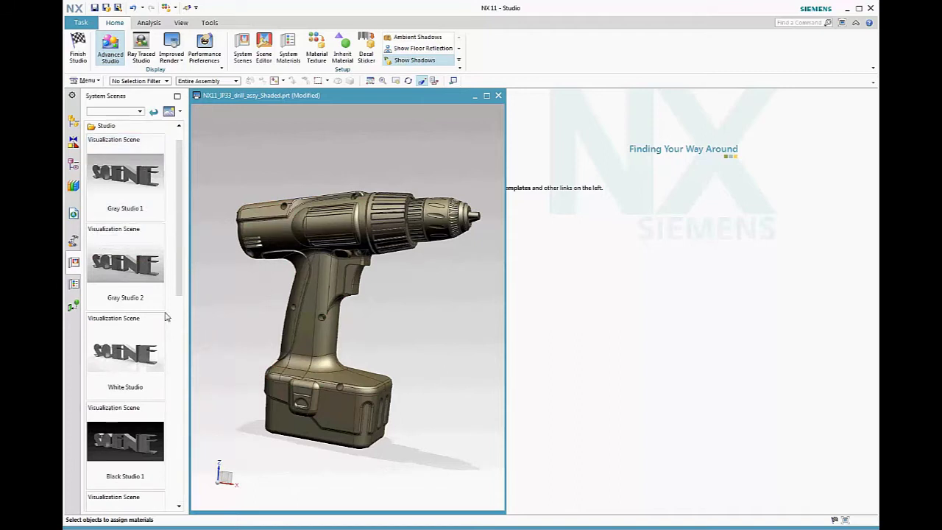
pyautogui.click(73, 283)
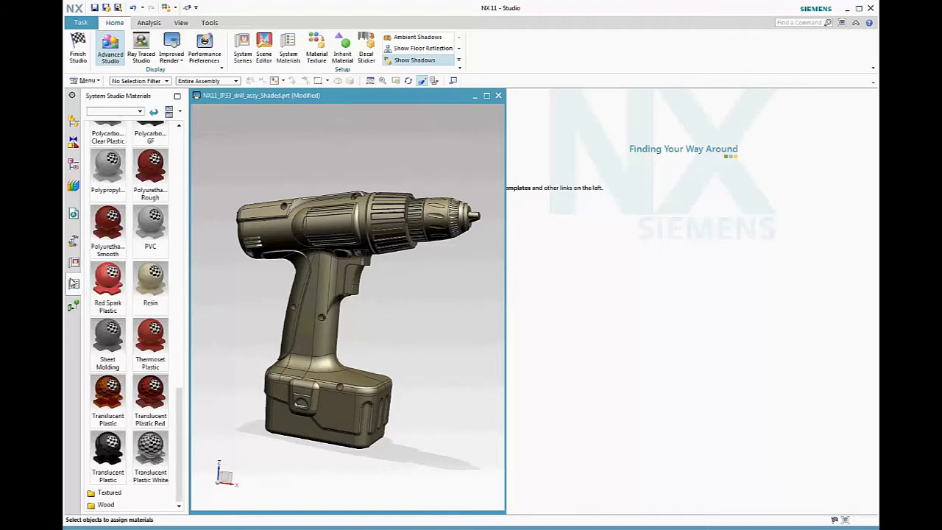
# - Apply Red Spark Plastic to the housing and Translucent Plastic Smokey to the chuck collar
pyautogui.moveTo(109, 289); pyautogui.dragTo(304, 352)
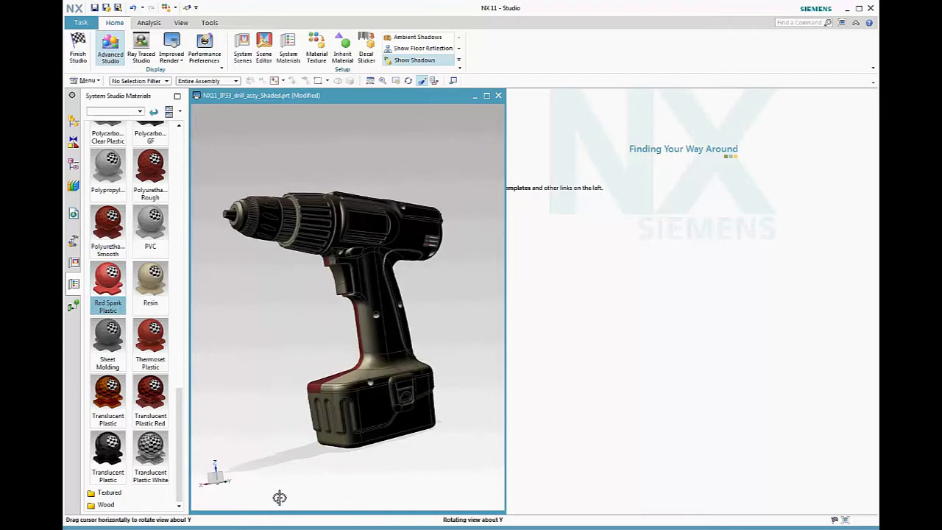
pyautogui.moveTo(93, 289); pyautogui.dragTo(377, 336)
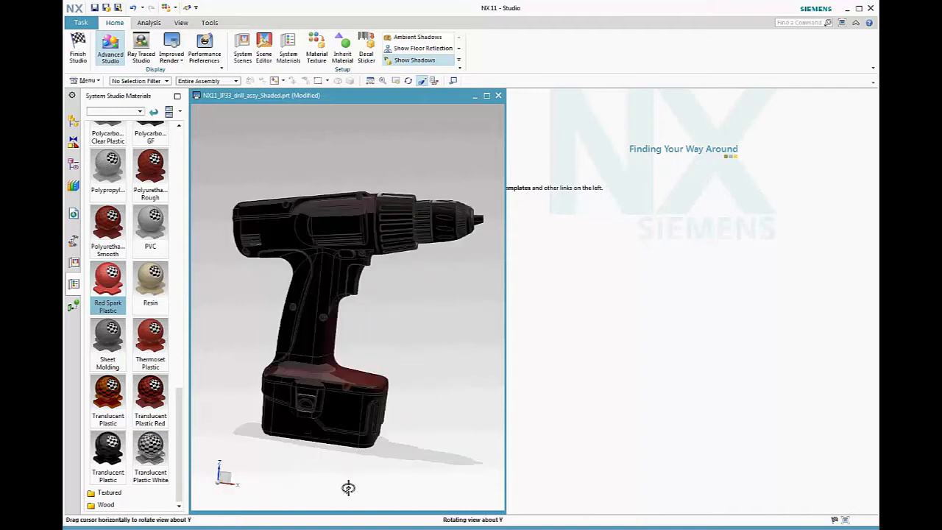
pyautogui.moveTo(347, 486); pyautogui.dragTo(349, 488, button='middle')
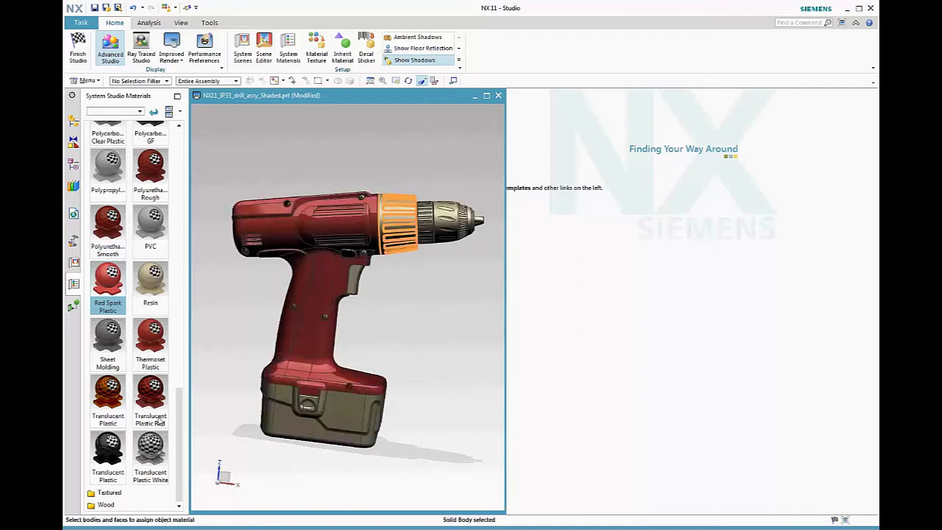
pyautogui.click(118, 477)
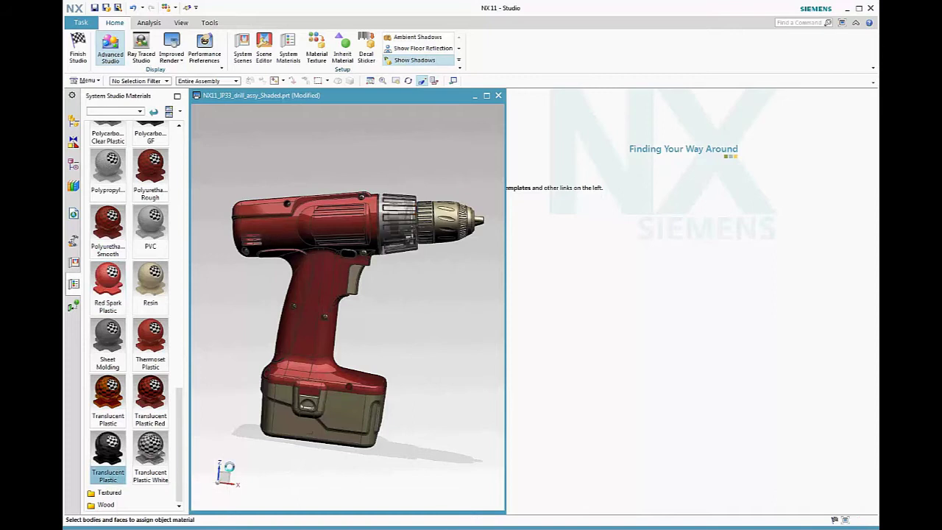
# - Launch a live Ray Traced Studio preview of the drill and rotate it slightly
pyautogui.click(152, 48)
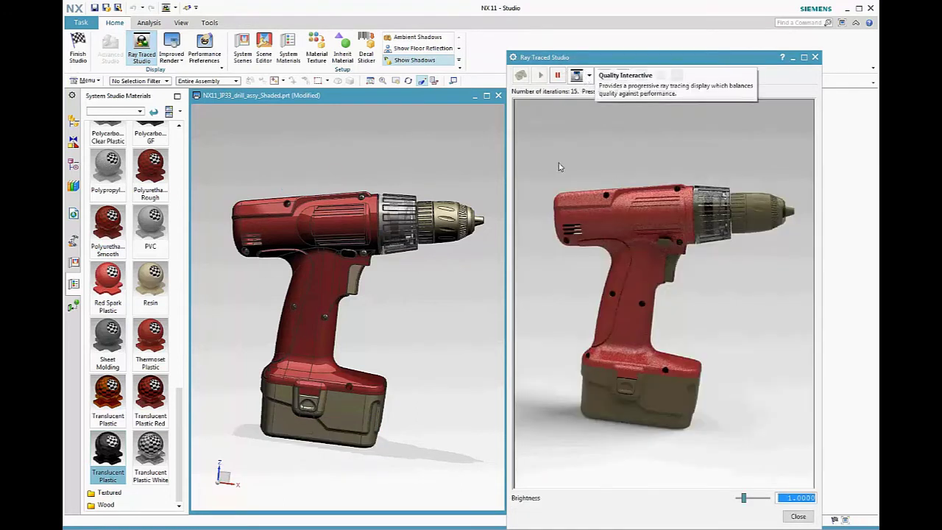
pyautogui.moveTo(452, 427); pyautogui.dragTo(440, 426, button='middle')
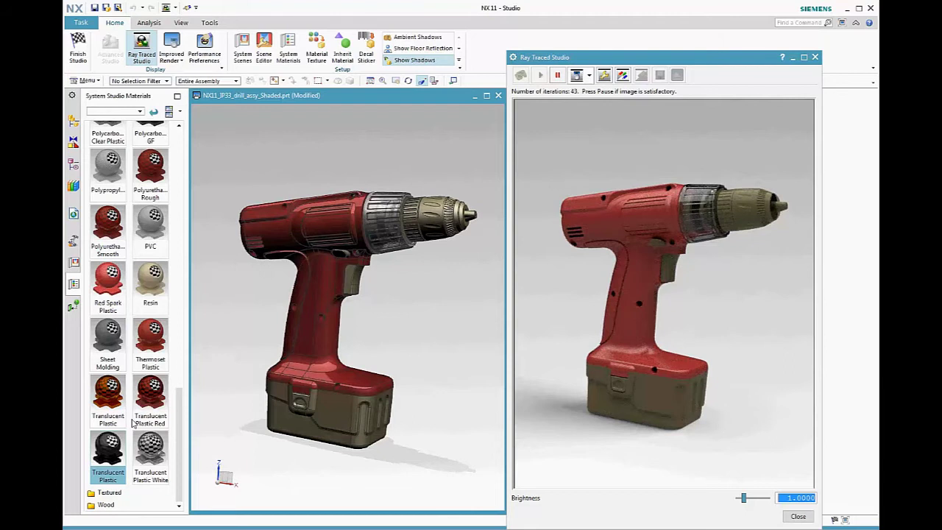
pyautogui.moveTo(180, 409); pyautogui.dragTo(202, 158)
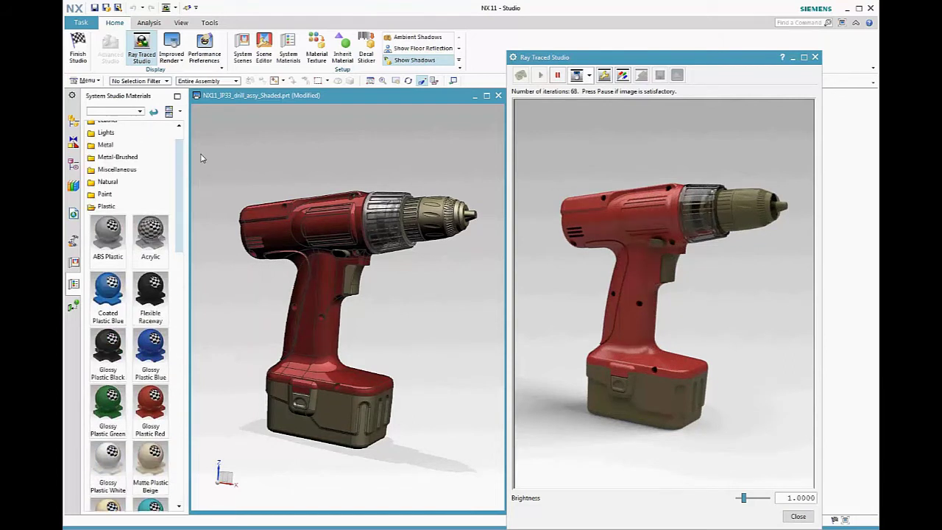
# - Make the chuck and battery Glossy Plastic Black and the chuck tip Stainless Steel
pyautogui.click(418, 221)
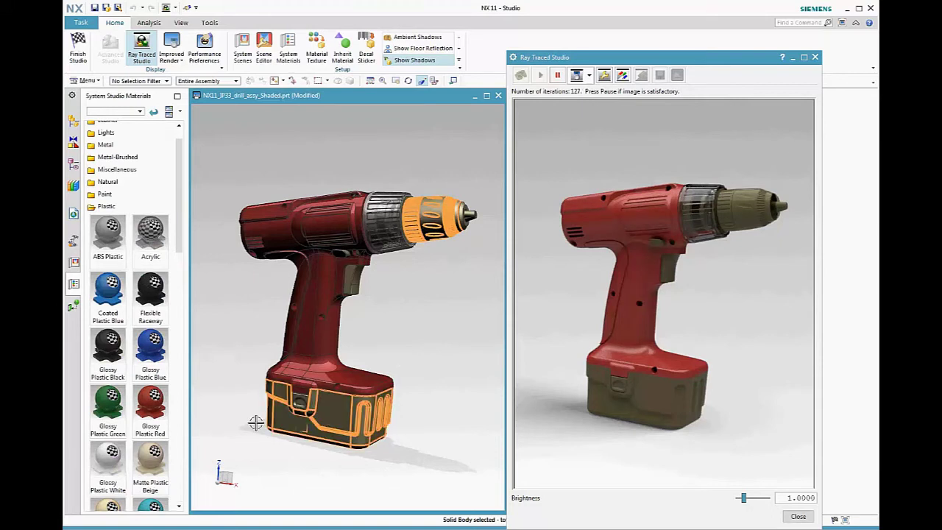
pyautogui.click(105, 353)
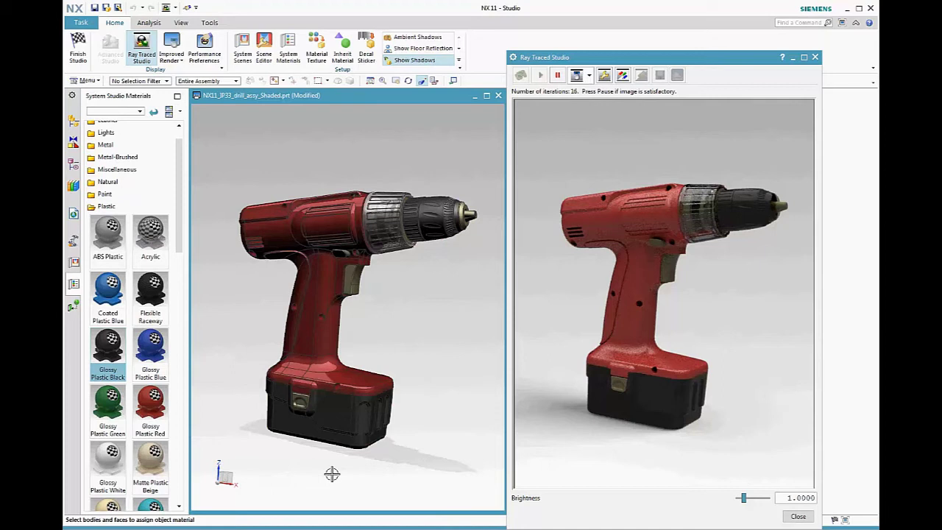
pyautogui.click(135, 146)
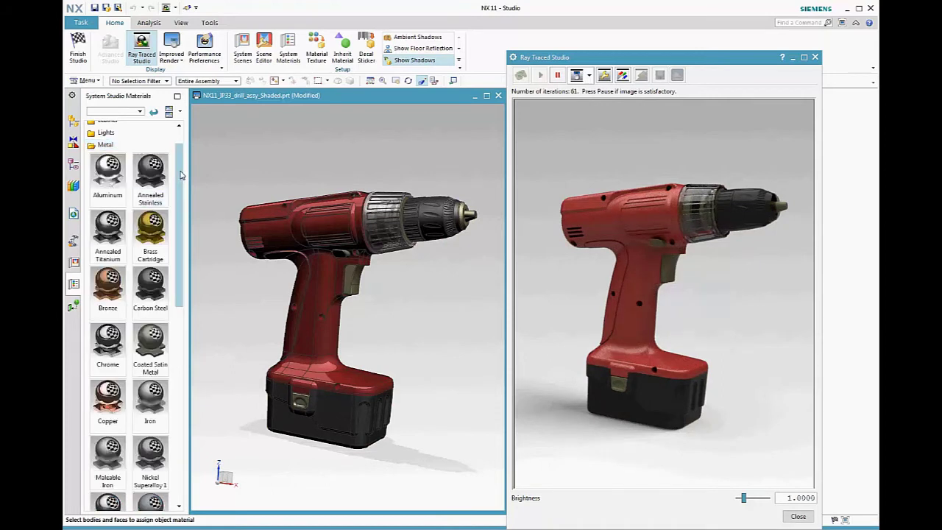
pyautogui.moveTo(181, 175); pyautogui.dragTo(182, 369)
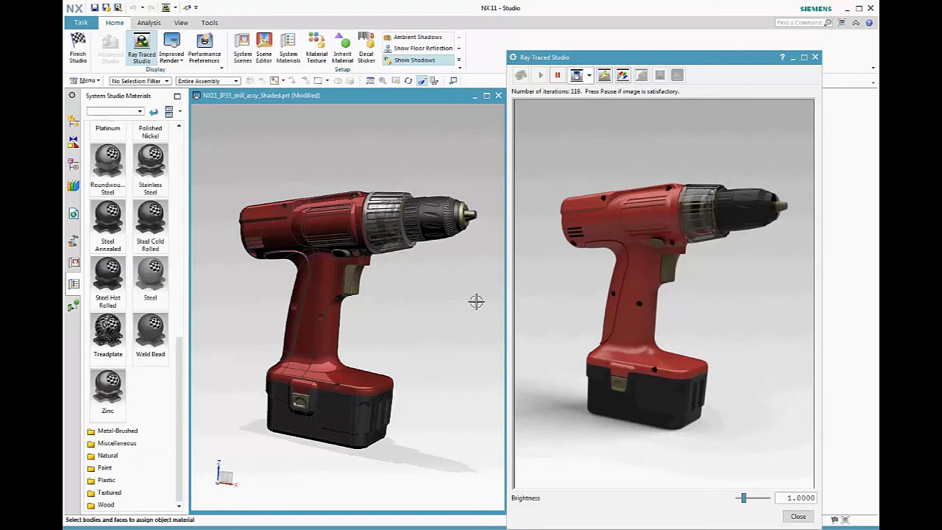
pyautogui.click(464, 219)
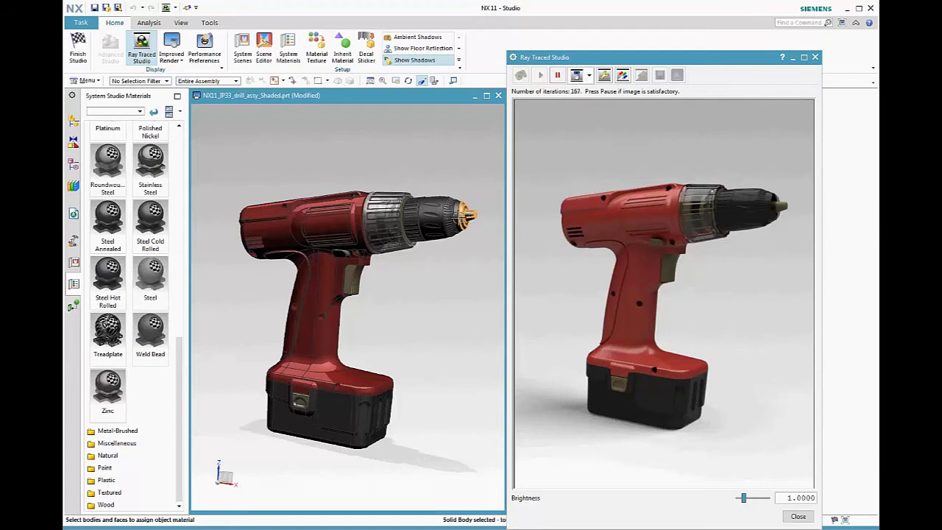
pyautogui.click(139, 161)
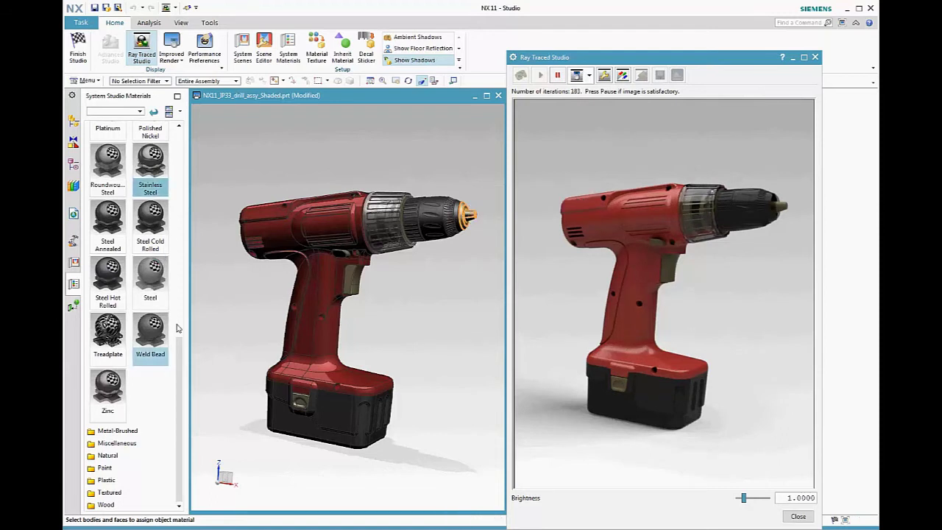
pyautogui.moveTo(178, 365); pyautogui.dragTo(199, 220)
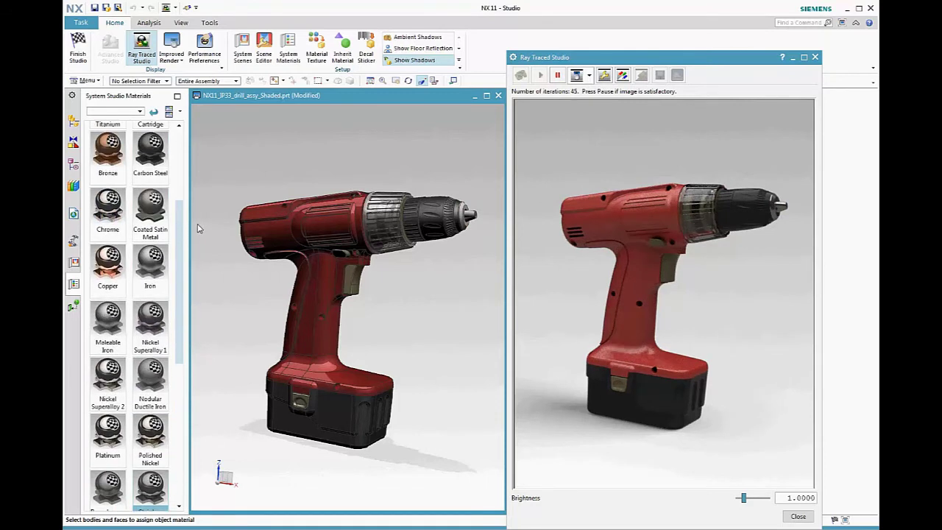
# - Set the selection filter to Face and apply Coated Satin Metal to a chuck face
pyautogui.click(165, 81)
pyautogui.click(151, 103)
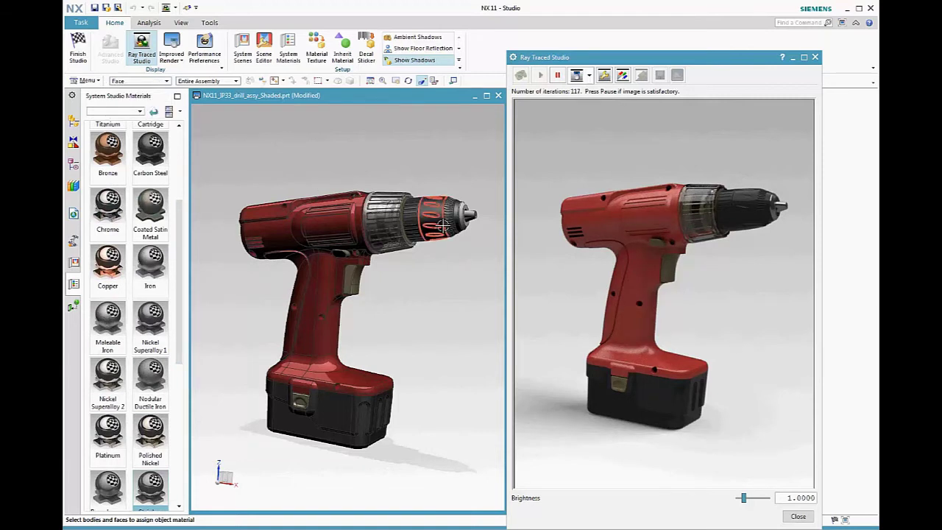
pyautogui.click(442, 224)
pyautogui.click(150, 212)
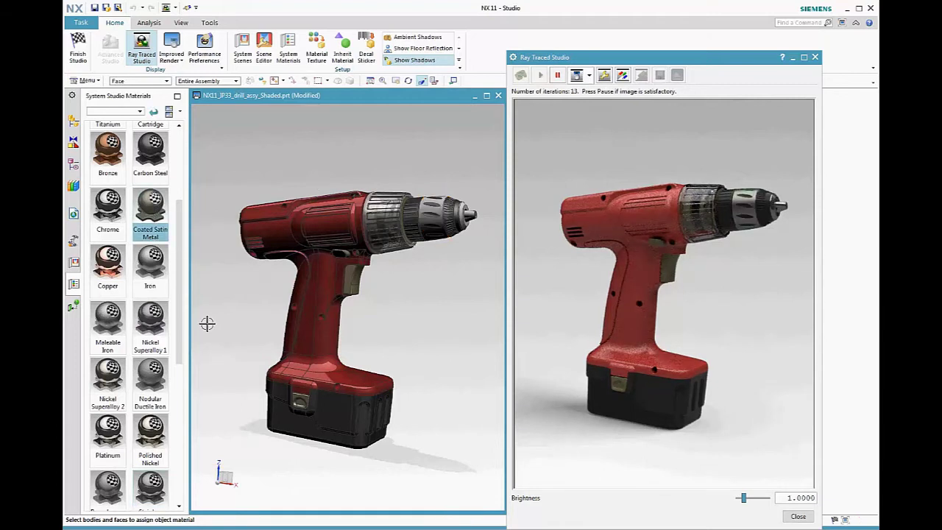
# - Switch the selection filter back to Solid Body and select the drill housing
pyautogui.moveTo(293, 480); pyautogui.dragTo(308, 482, button='middle')
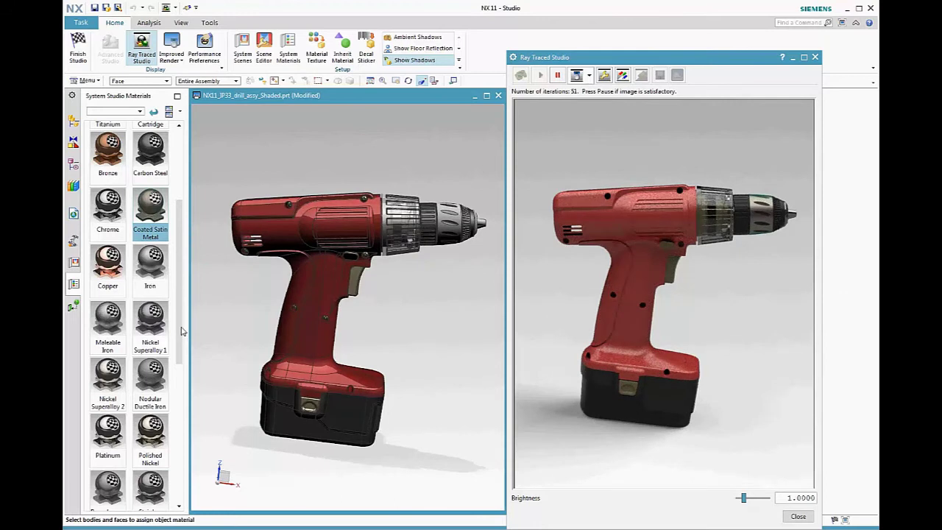
pyautogui.click(136, 81)
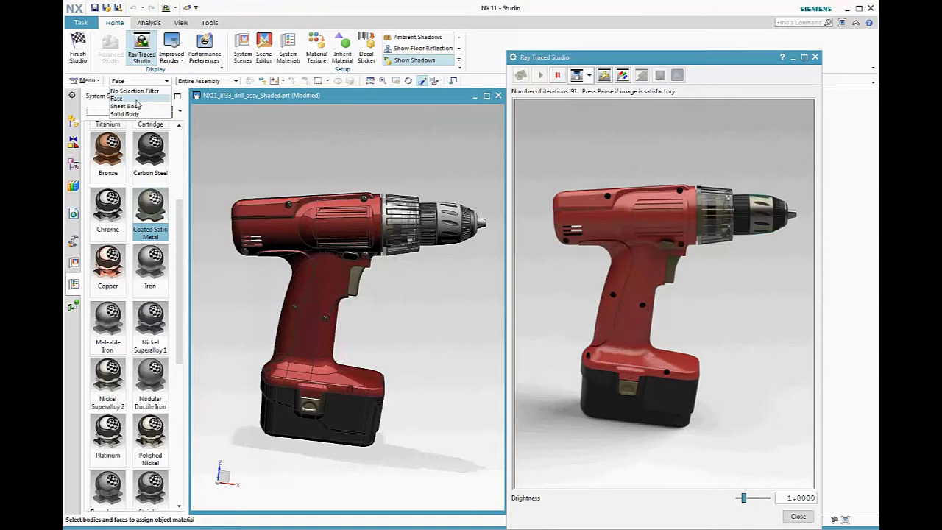
pyautogui.click(125, 114)
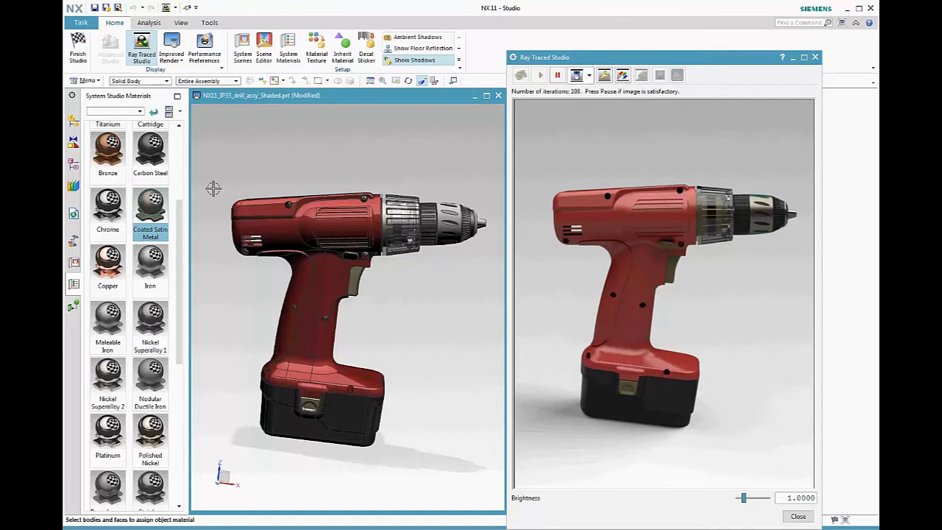
pyautogui.click(258, 215)
pyautogui.rightClick(262, 200)
pyautogui.press('Escape')
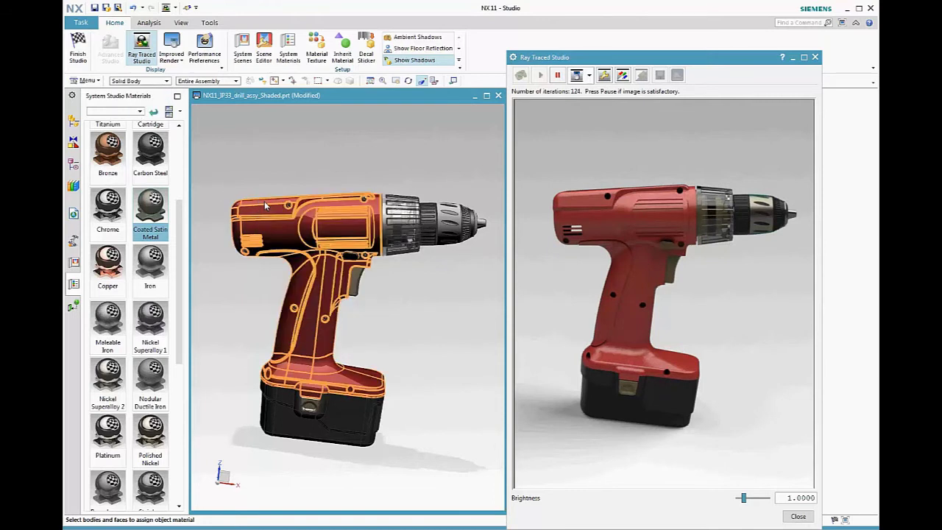
# - Apply Coated Plastic Blue from the Plastic folder to the selected drill housing
pyautogui.moveTo(181, 250); pyautogui.dragTo(180, 159)
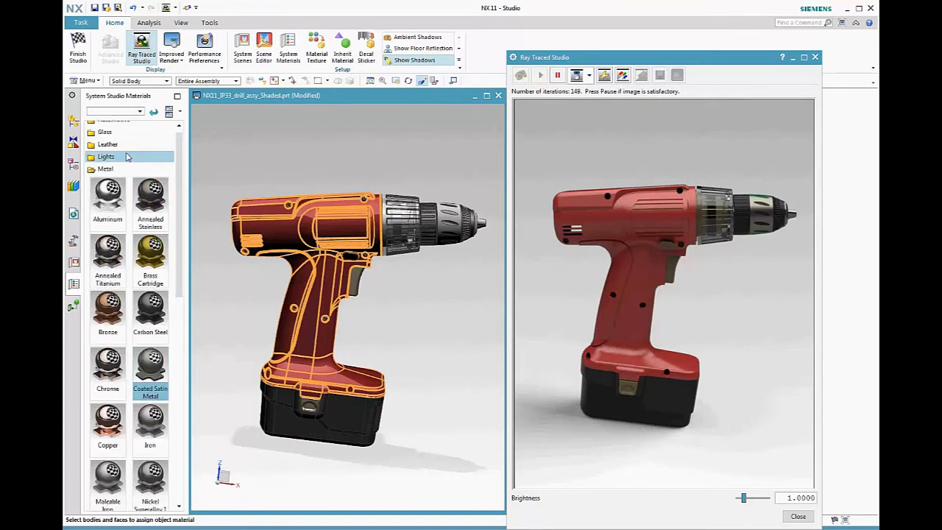
pyautogui.click(106, 168)
pyautogui.click(107, 238)
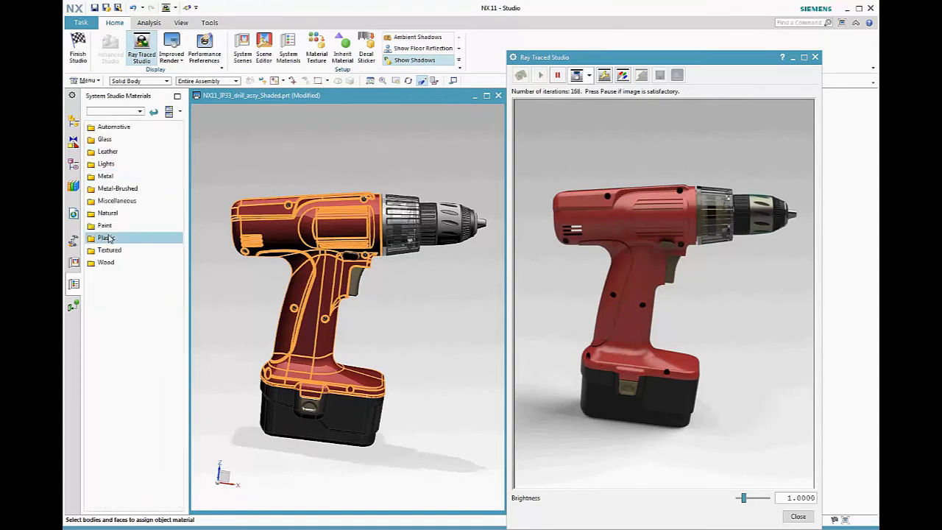
pyautogui.click(110, 328)
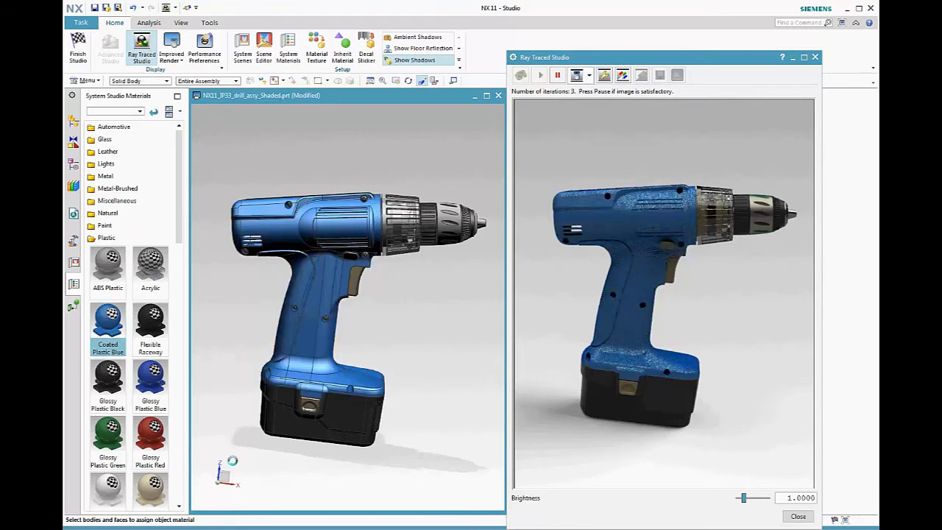
pyautogui.moveTo(414, 488)
pyautogui.mouseDown(button='middle')
pyautogui.moveTo(310, 486)
pyautogui.moveTo(403, 489)
pyautogui.mouseUp(button='middle')
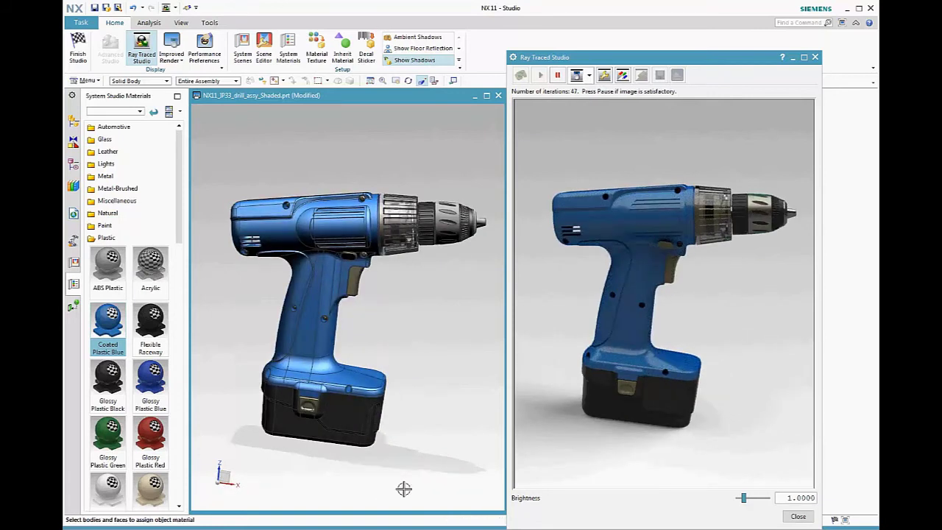
# - Finish the Studio task and close the Ray Traced Studio window
pyautogui.click(77, 48)
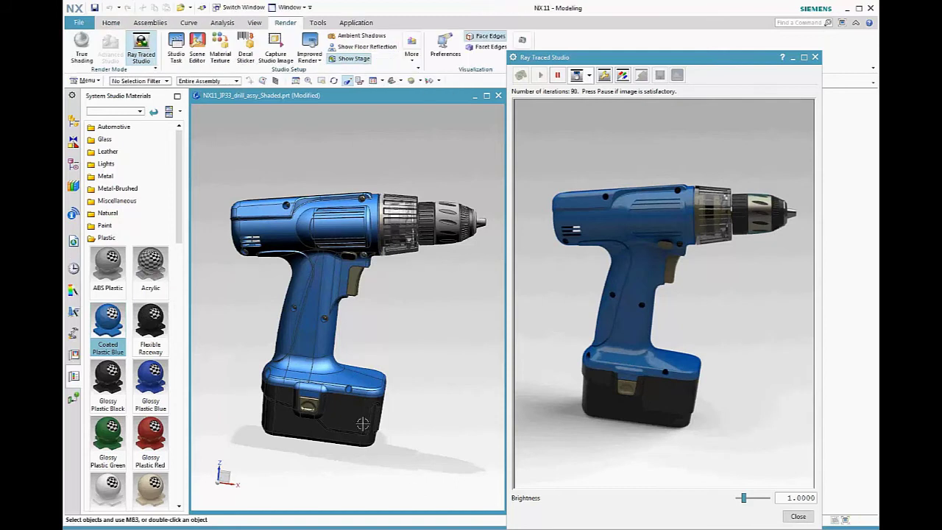
pyautogui.moveTo(413, 475)
pyautogui.mouseDown(button='middle')
pyautogui.moveTo(395, 479)
pyautogui.moveTo(406, 480)
pyautogui.mouseUp(button='middle')
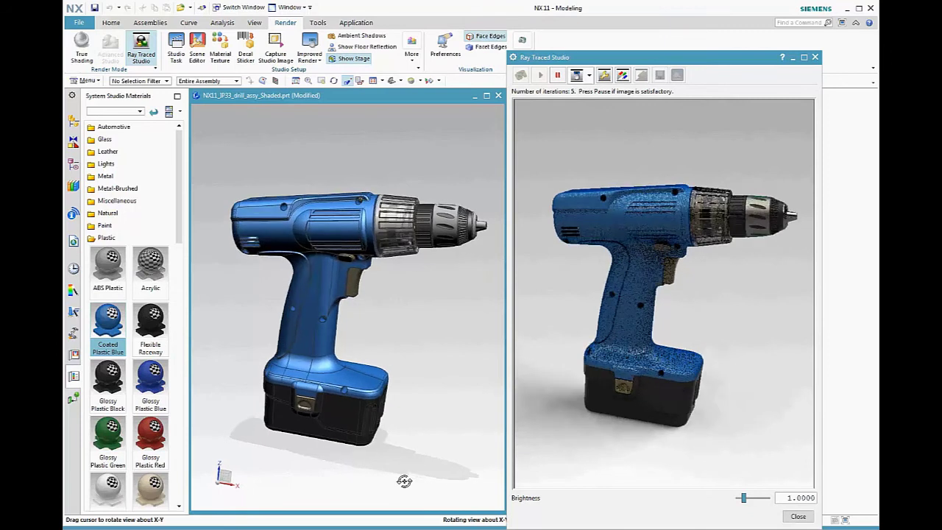
pyautogui.rightClick(310, 215)
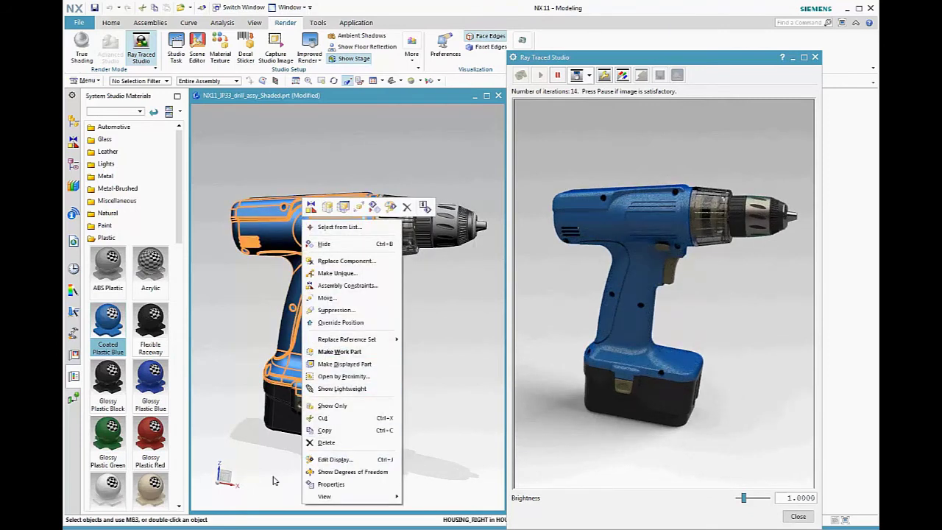
pyautogui.click(437, 380)
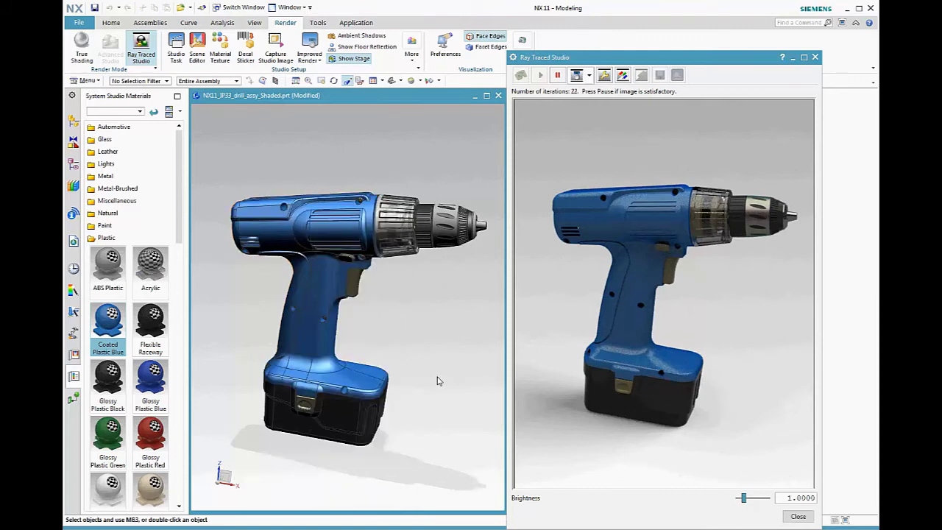
pyautogui.click(815, 57)
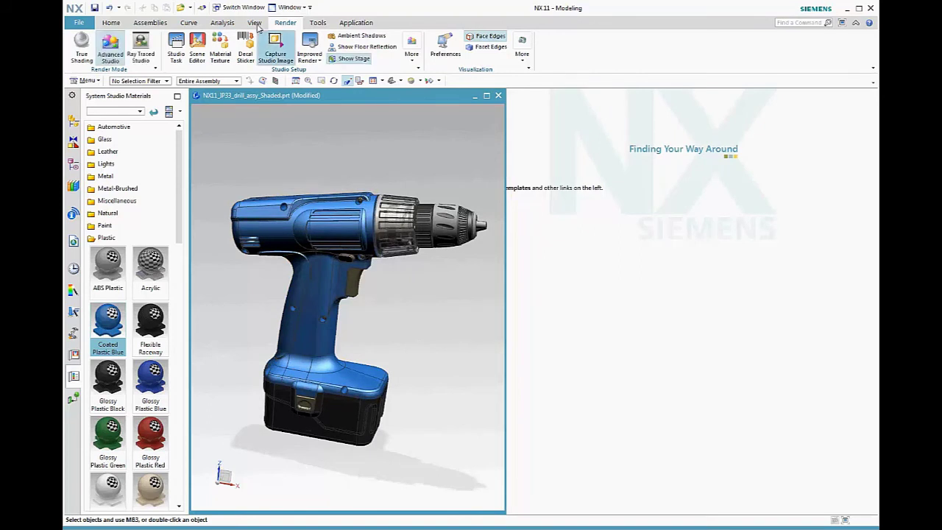
# - Switch to the LightingStudio drill part, ray-trace it zoomed and side-on, and show the Editor settings
pyautogui.click(240, 7)
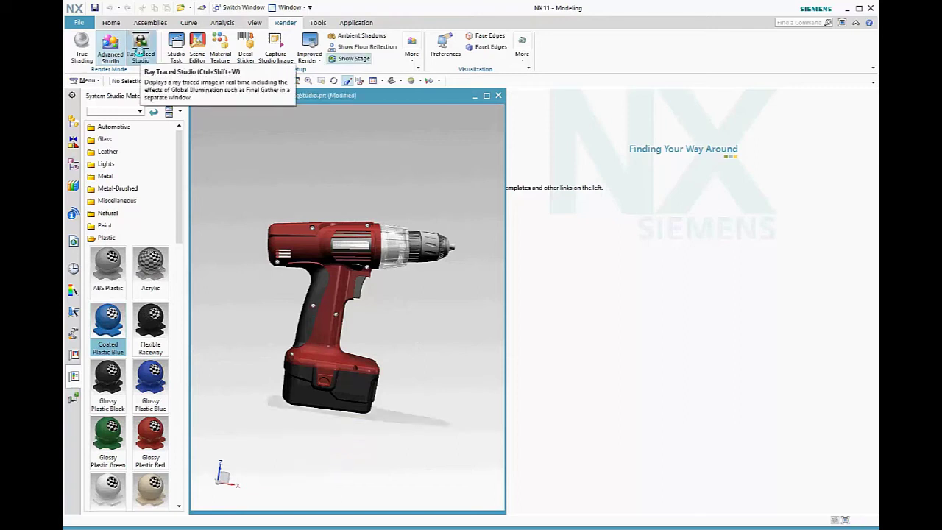
pyautogui.click(138, 54)
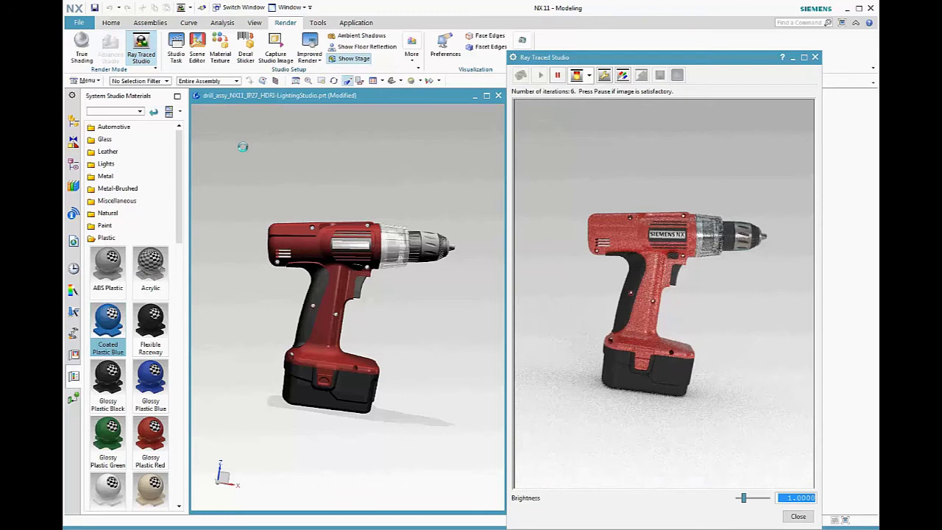
pyautogui.scroll(2, 275, 271)
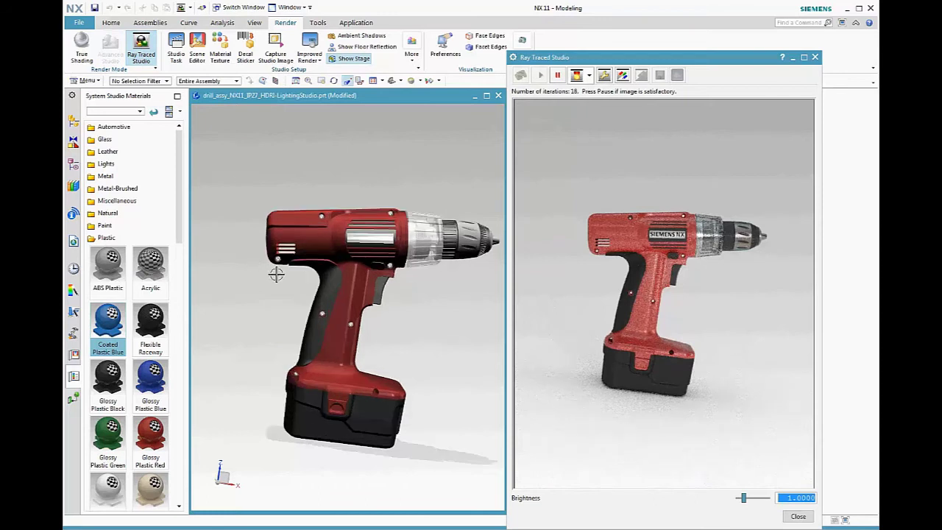
pyautogui.scroll(2, 275, 273)
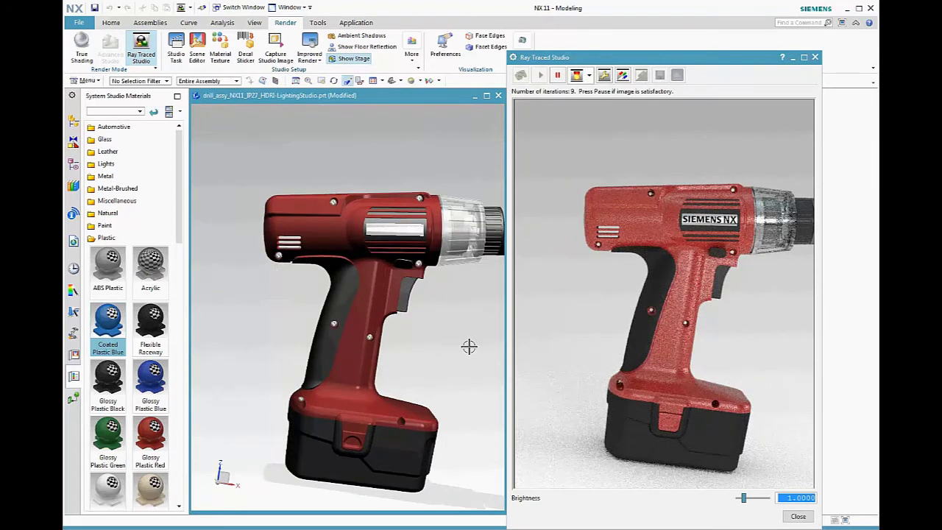
pyautogui.moveTo(461, 345); pyautogui.dragTo(410, 332, button='middle')
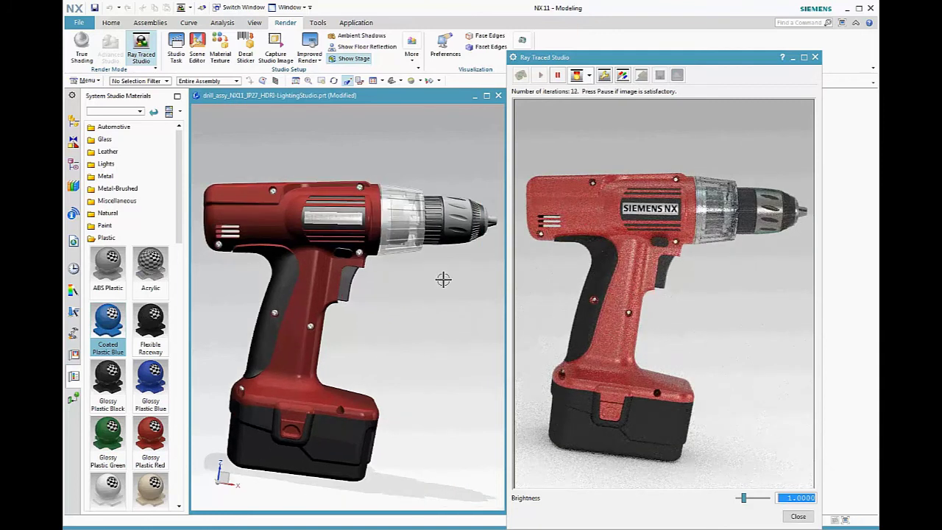
pyautogui.click(604, 75)
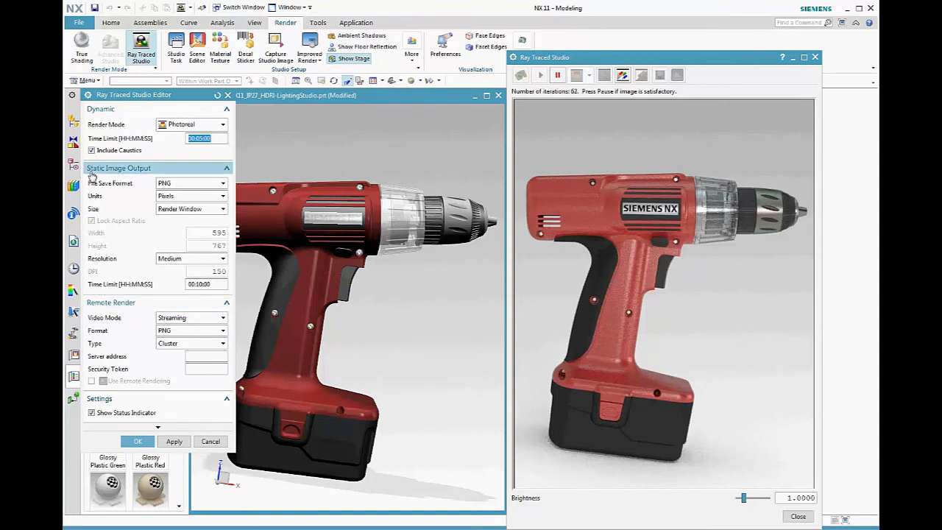
pyautogui.click(175, 187)
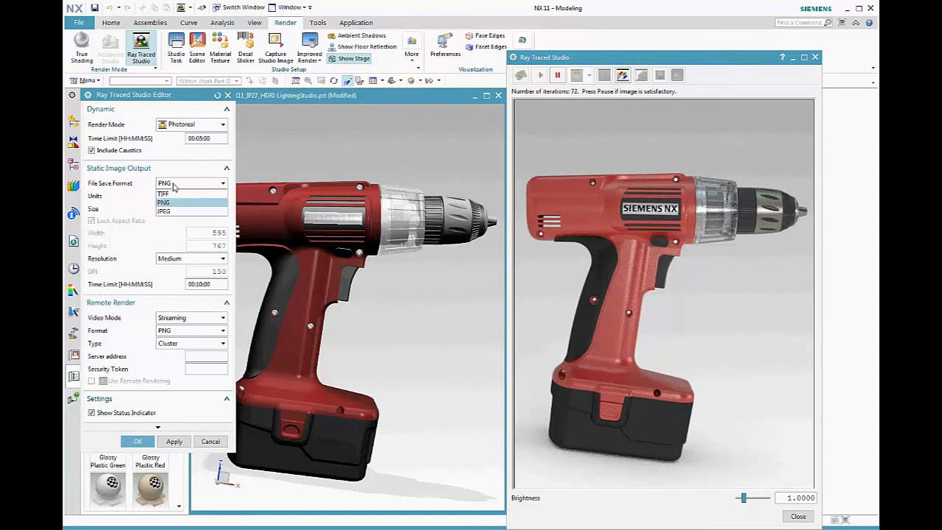
pyautogui.click(174, 186)
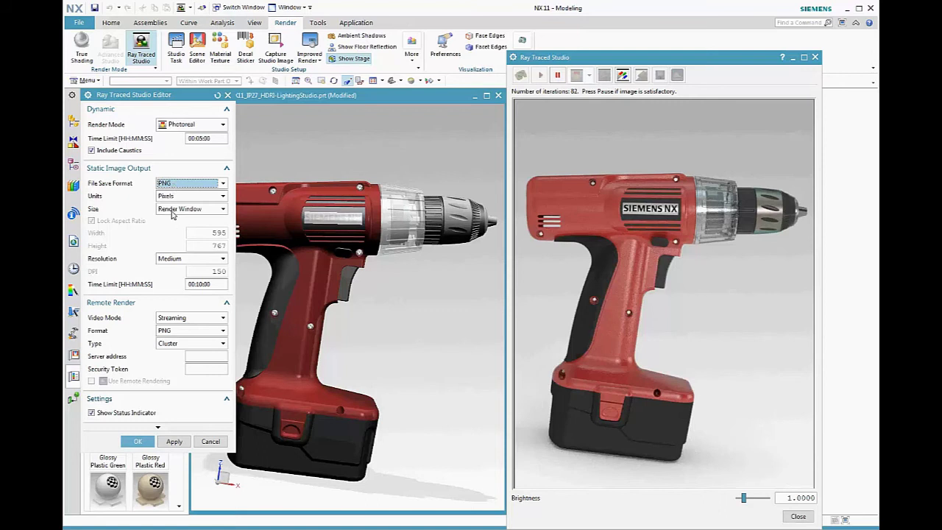
pyautogui.click(172, 211)
pyautogui.click(172, 215)
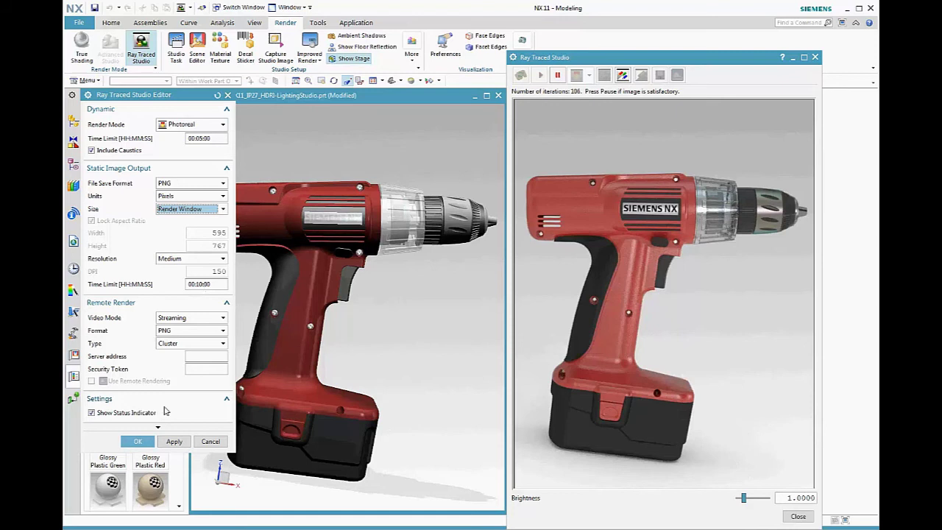
pyautogui.click(137, 442)
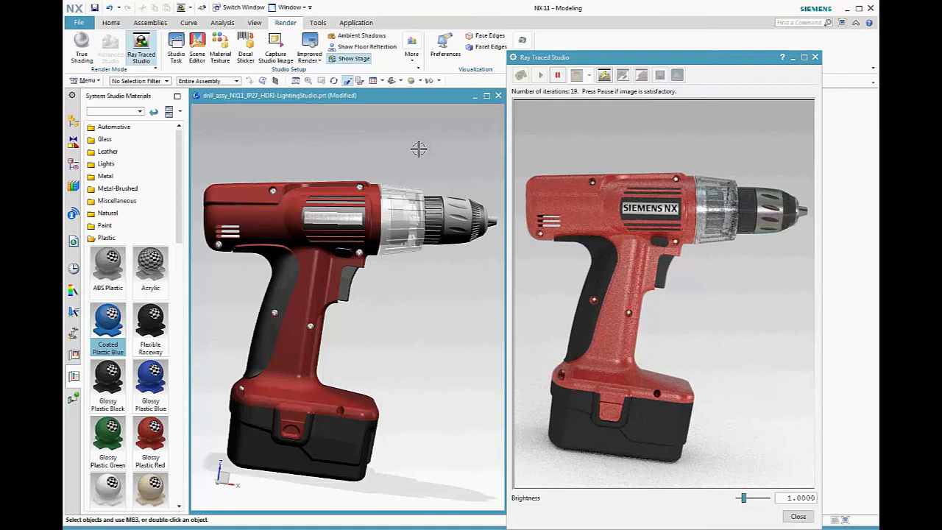
# - Pause the render and save it as drill_assy_NX11_IP27_HDRI-LightingStudio.png
pyautogui.click(558, 75)
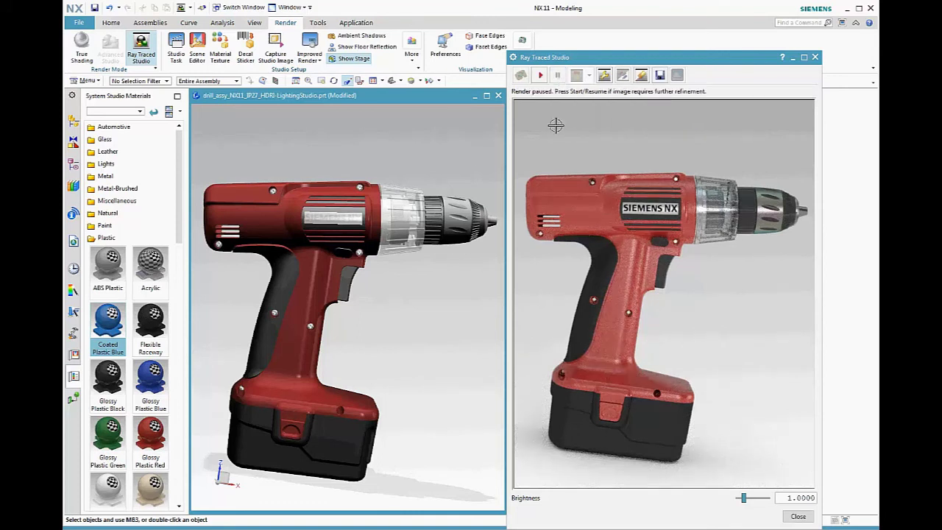
pyautogui.click(661, 76)
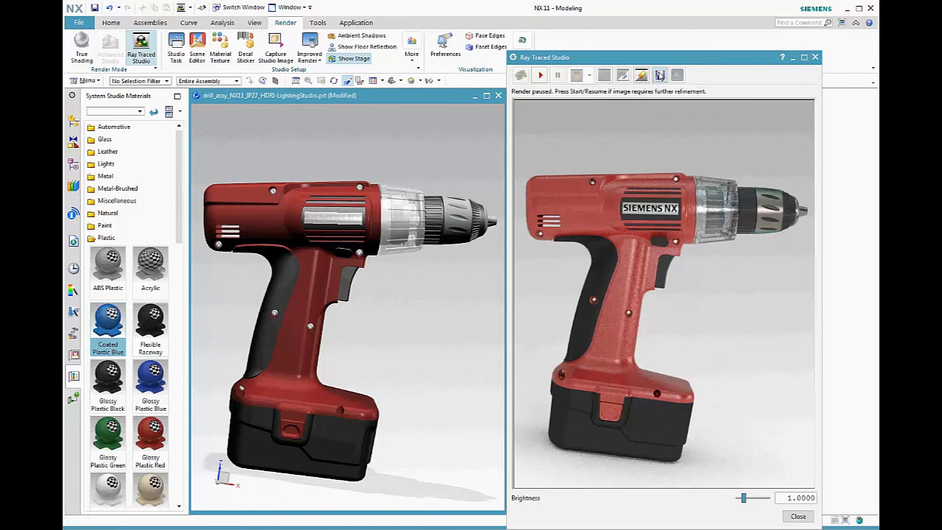
pyautogui.moveTo(194, 148); pyautogui.dragTo(213, 148)
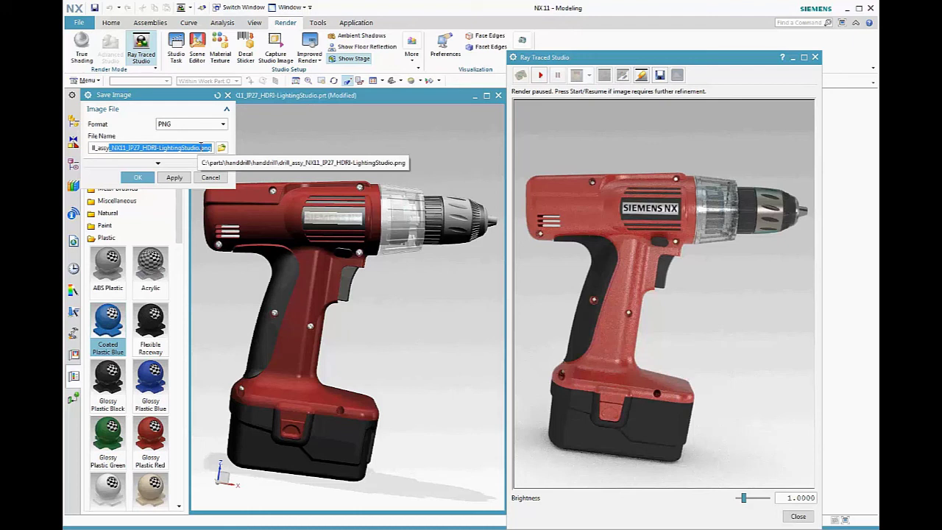
pyautogui.click(200, 148)
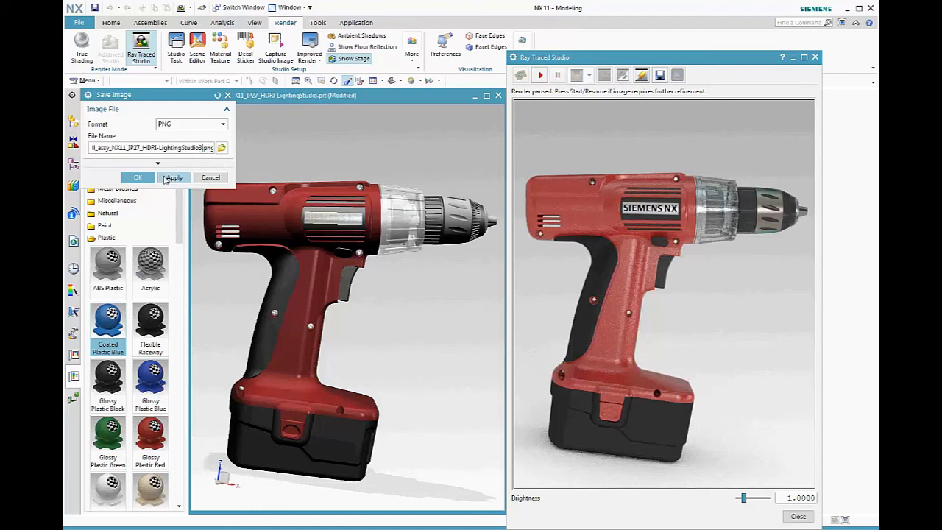
pyautogui.click(138, 177)
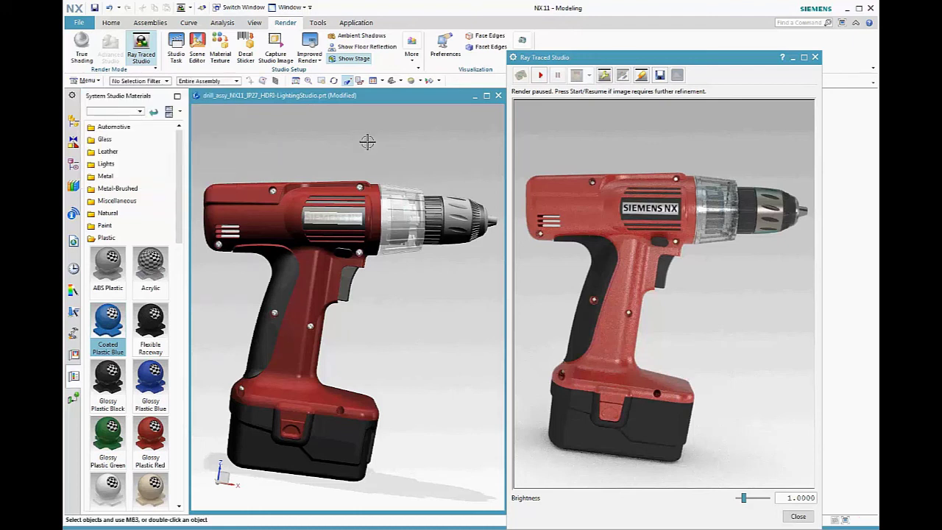
# - Restart the Ray Traced Studio render and rotate the drill slightly, keeping the SIEMENS NX label forward
pyautogui.click(642, 75)
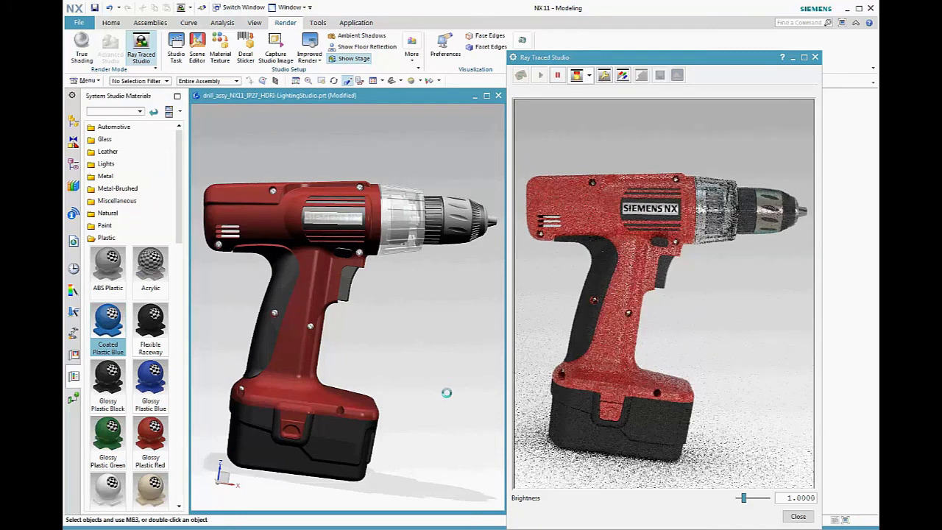
pyautogui.moveTo(451, 422)
pyautogui.mouseDown(button='middle')
pyautogui.moveTo(431, 415)
pyautogui.moveTo(442, 423)
pyautogui.mouseUp(button='middle')
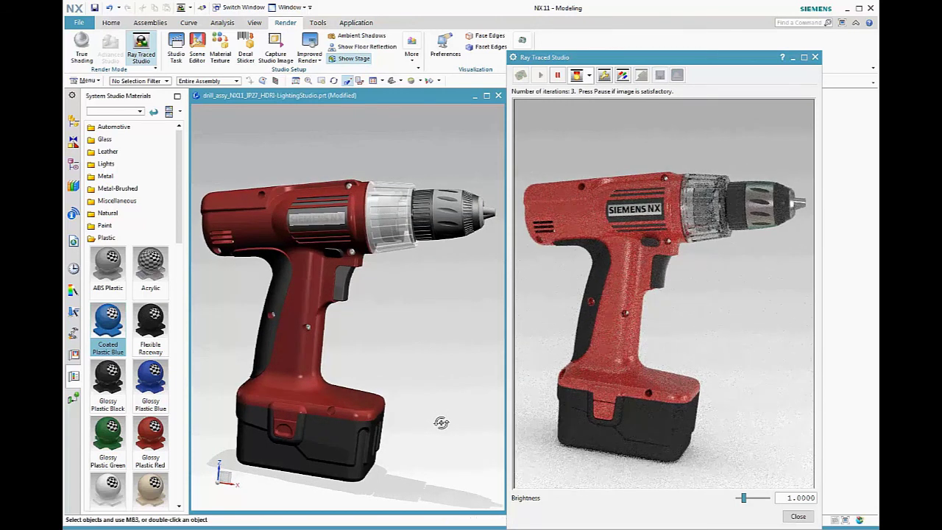